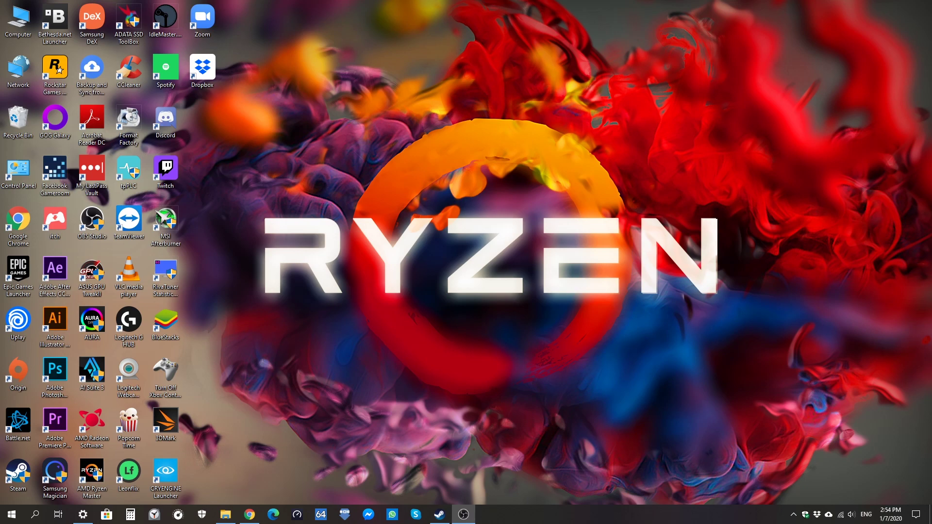
# - Bring the AMD release notes page forward and highlight the 20.5.1 Beta heading
pyautogui.click(249, 515)
pyautogui.scroll(2, 444, 255)
pyautogui.hotkey('ctrl', 'l')
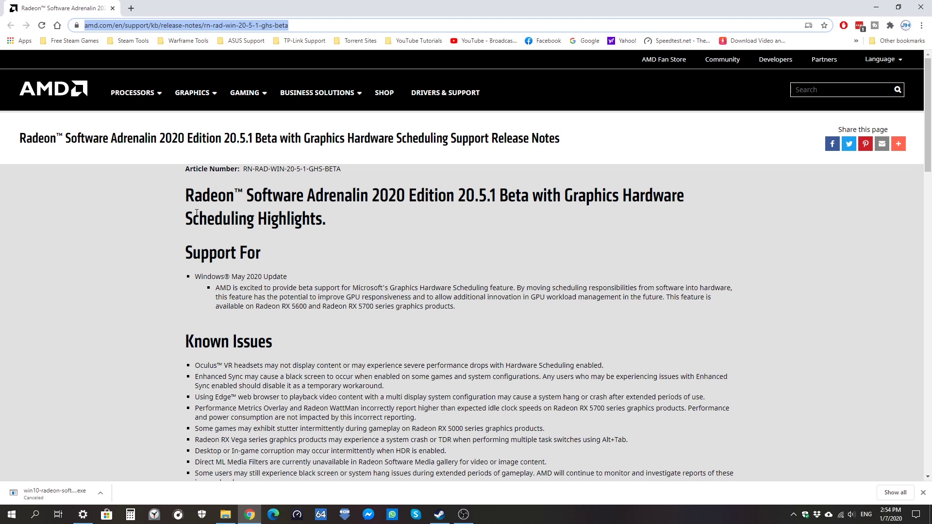
pyautogui.moveTo(185, 196); pyautogui.dragTo(453, 189)
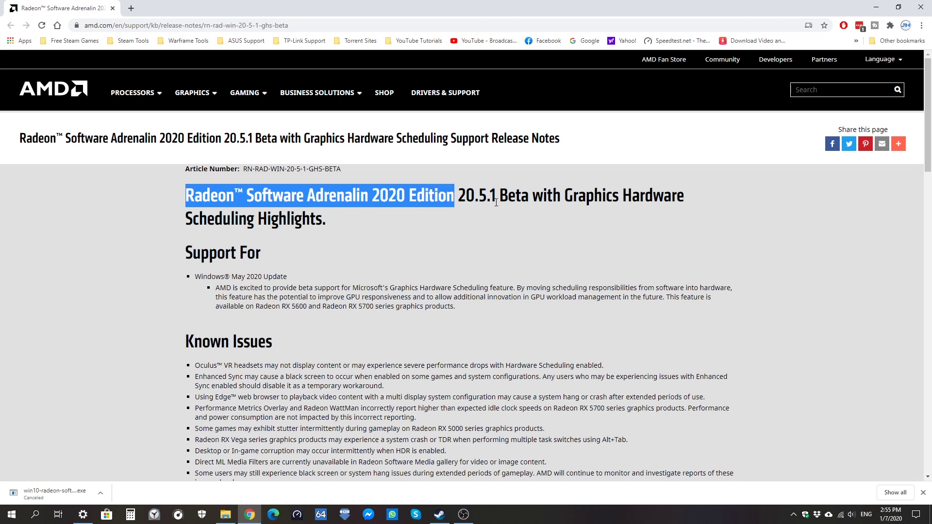
pyautogui.moveTo(495, 199); pyautogui.dragTo(533, 199)
pyautogui.click(524, 200)
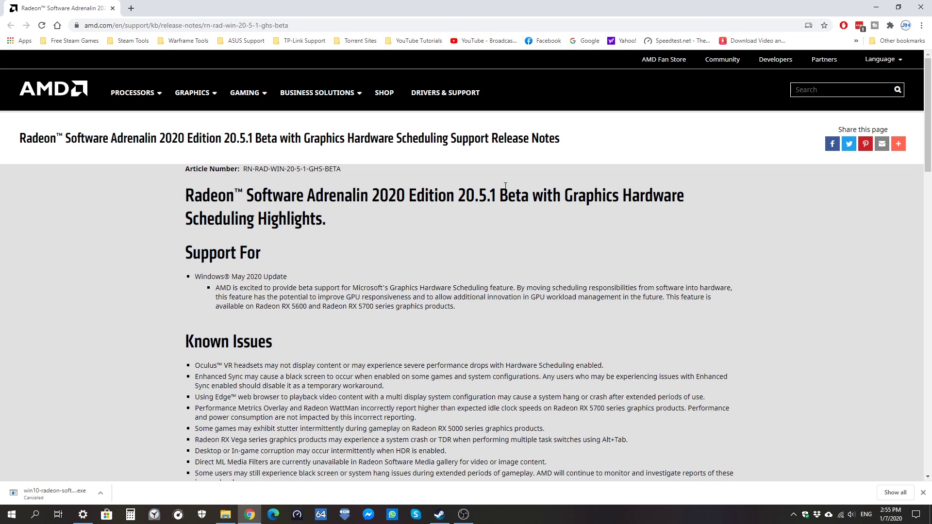
# - Highlight the Windows support bullet and the Graphics Hardware Scheduling support description
pyautogui.scroll(-1, 460, 255)
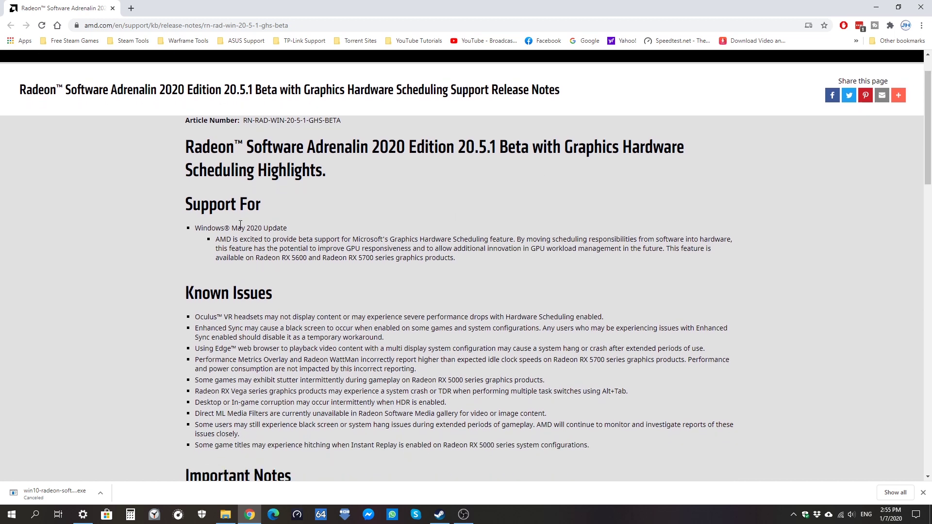
pyautogui.moveTo(192, 228); pyautogui.dragTo(336, 235)
pyautogui.click(216, 232)
pyautogui.doubleClick(216, 232)
pyautogui.click(299, 226)
pyautogui.moveTo(226, 240); pyautogui.dragTo(509, 242)
pyautogui.click(370, 245)
# - Highlight the RX 5600 feature note and scroll down to the download links
pyautogui.moveTo(669, 249); pyautogui.dragTo(290, 261)
pyautogui.scroll(-1, 384, 266)
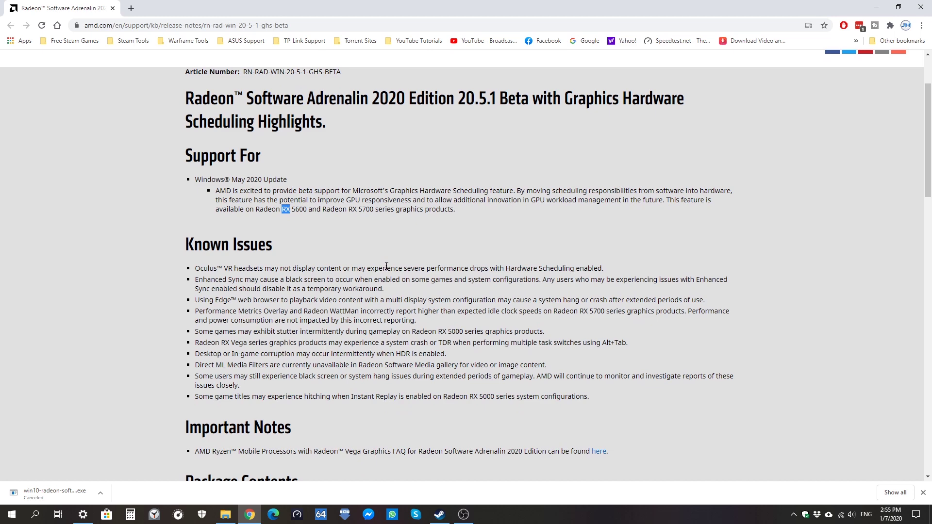
pyautogui.scroll(-9, 386, 266)
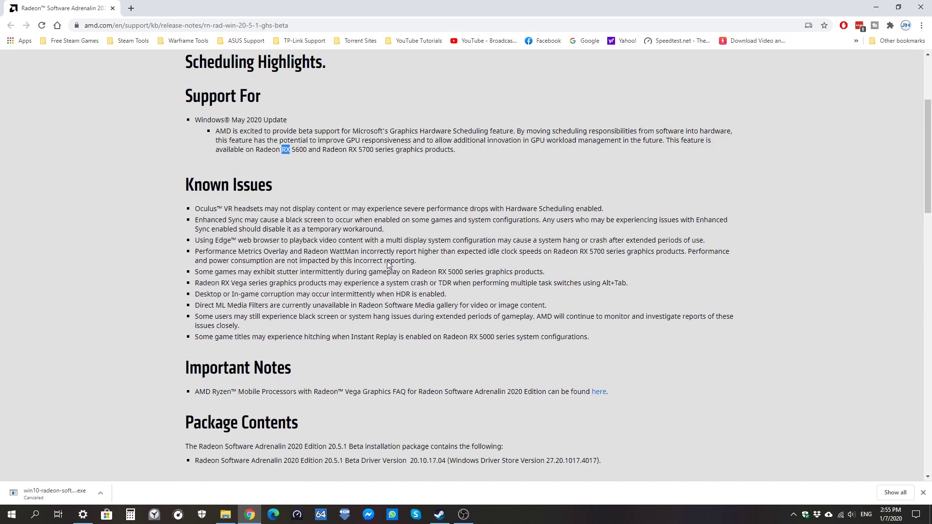
pyautogui.scroll(-2, 388, 261)
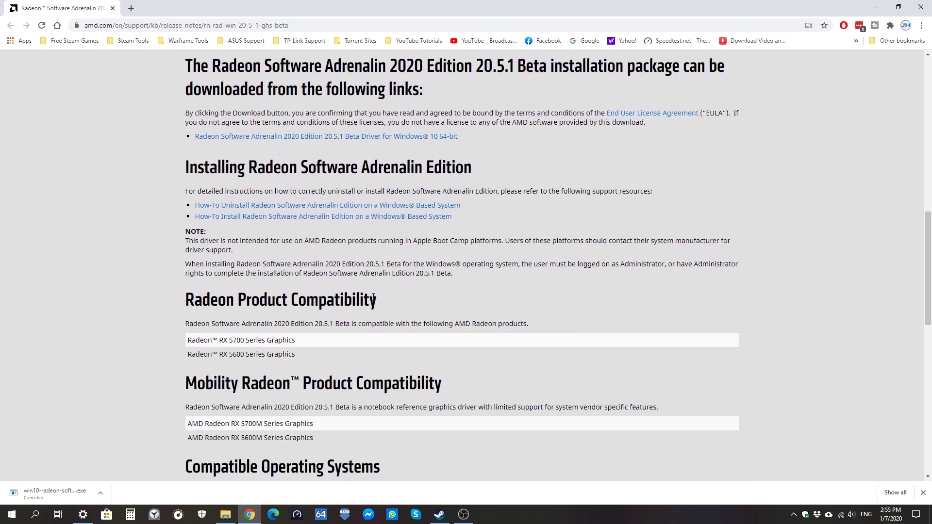
pyautogui.scroll(-2, 546, 358)
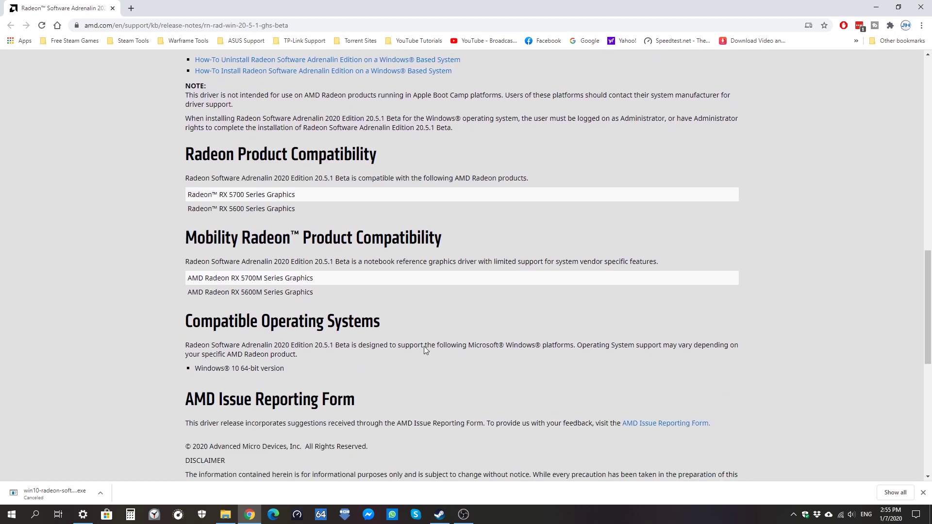
pyautogui.moveTo(351, 294); pyautogui.dragTo(134, 171)
pyautogui.click(325, 214)
pyautogui.doubleClick(280, 208)
pyautogui.moveTo(311, 212); pyautogui.dragTo(120, 183)
pyautogui.click(120, 183)
pyautogui.moveTo(311, 213); pyautogui.dragTo(131, 183)
pyautogui.click(310, 210)
pyautogui.moveTo(343, 293); pyautogui.dragTo(148, 291)
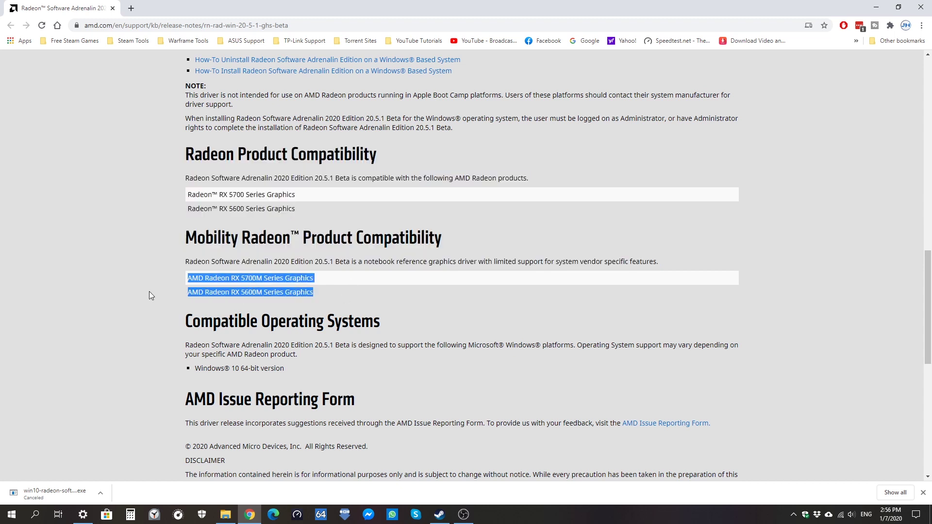
pyautogui.click(369, 284)
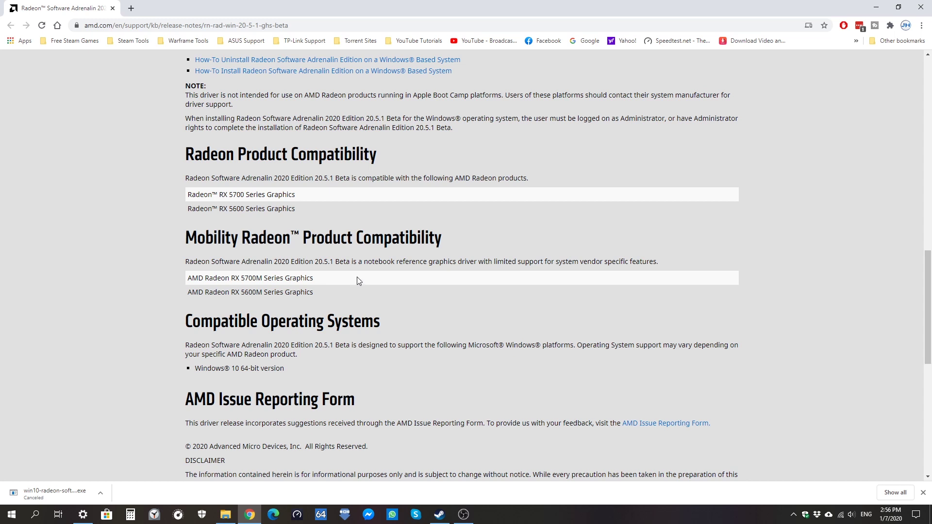
pyautogui.moveTo(297, 214); pyautogui.dragTo(135, 203)
pyautogui.moveTo(332, 279); pyautogui.dragTo(145, 284)
pyautogui.click(352, 296)
pyautogui.scroll(20, 472, 274)
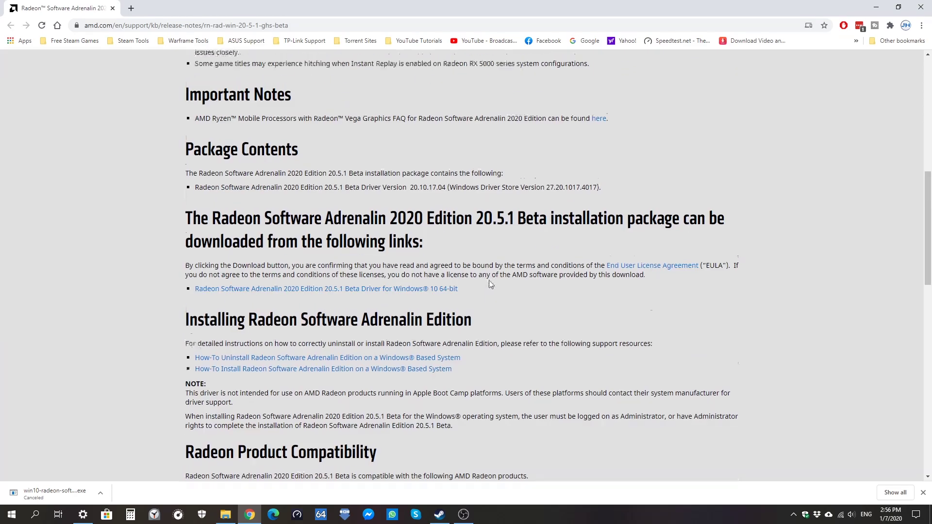
pyautogui.scroll(-15, 395, 336)
pyautogui.scroll(14, 418, 434)
pyautogui.scroll(-15, 418, 434)
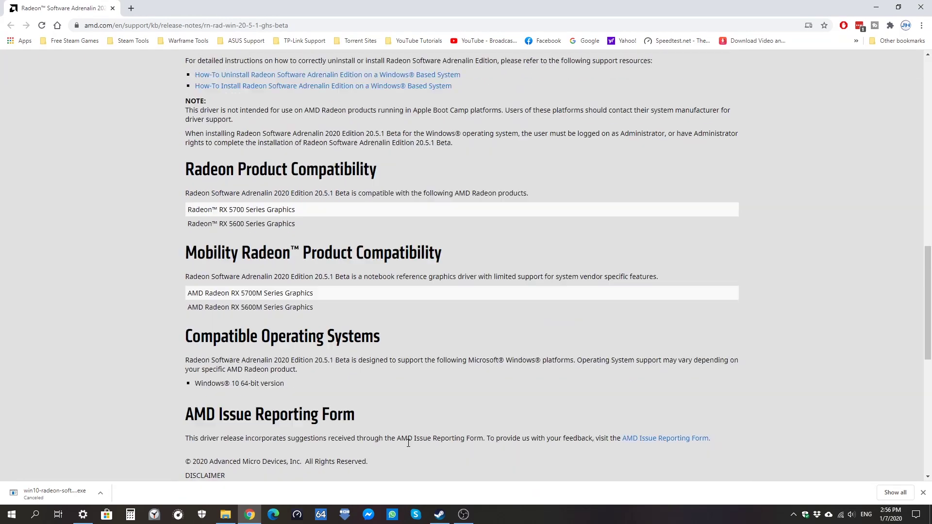
pyautogui.scroll(3, 408, 439)
pyautogui.scroll(2, 150, 198)
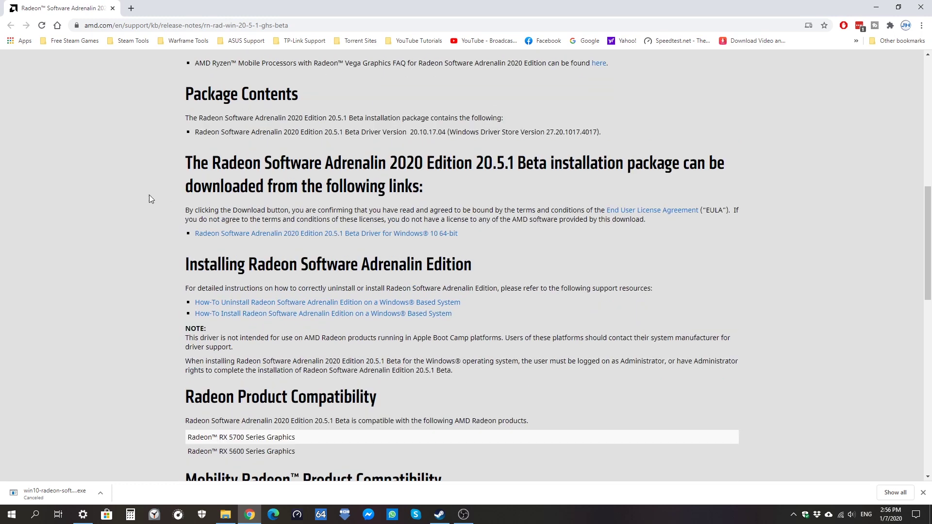
# - Download the Windows 10 64-bit 20.5.1 Beta driver and launch Radeon Software from the system tray
pyautogui.click(385, 237)
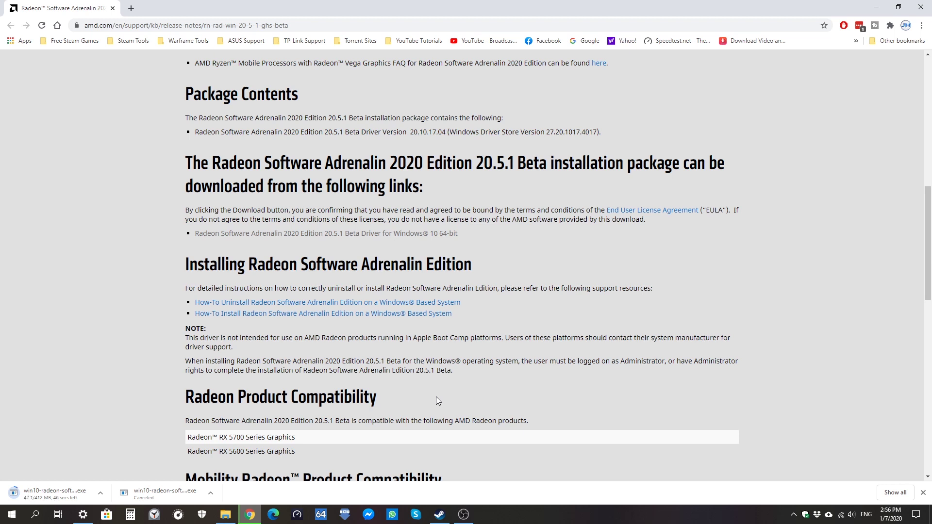
pyautogui.click(793, 515)
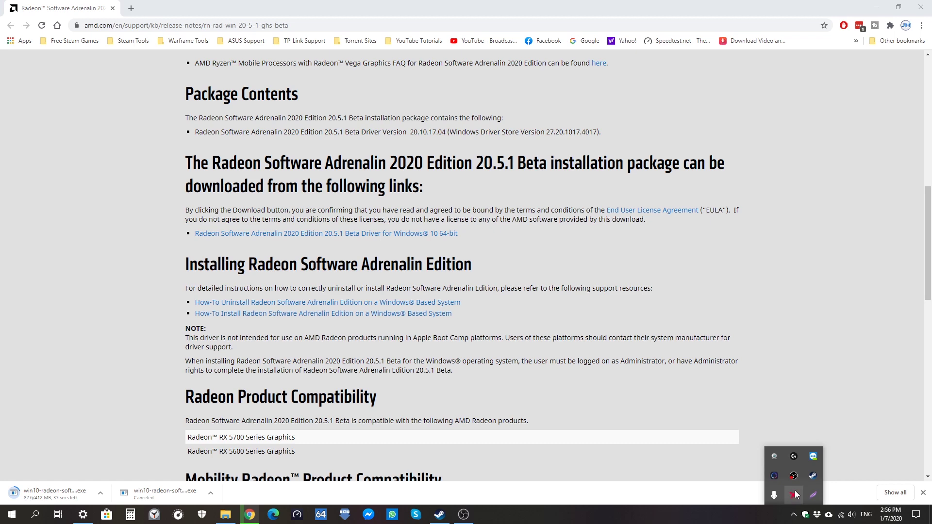
pyautogui.click(793, 494)
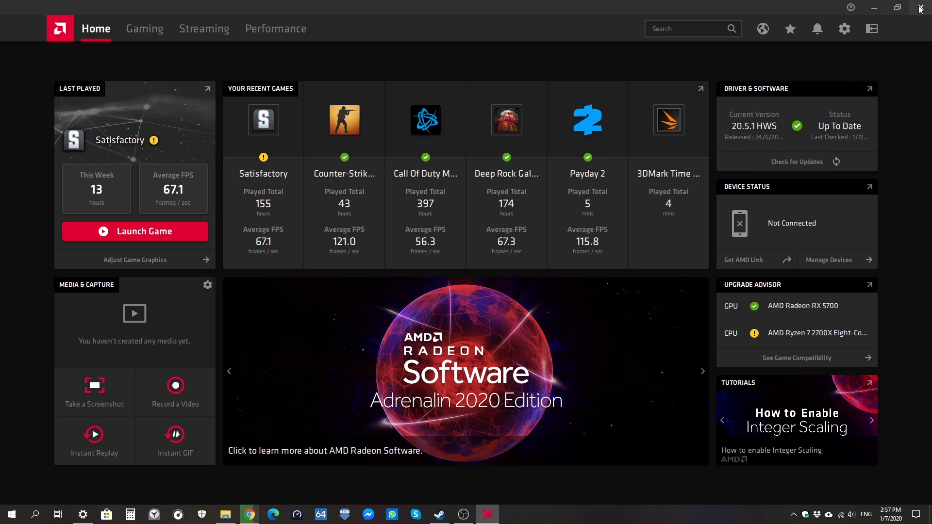
# - Minimize Radeon Software, restore it from the taskbar, and minimize it again to reveal the release notes
pyautogui.click(873, 8)
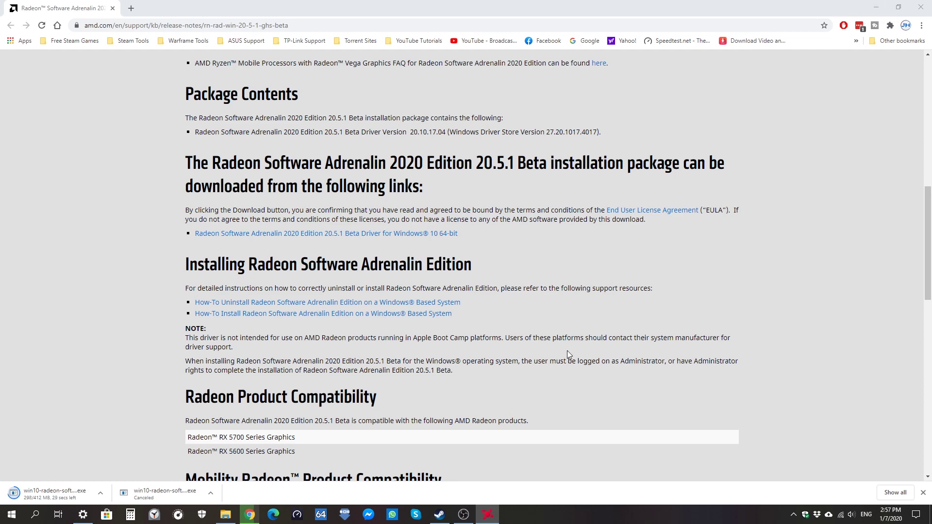
pyautogui.click(487, 514)
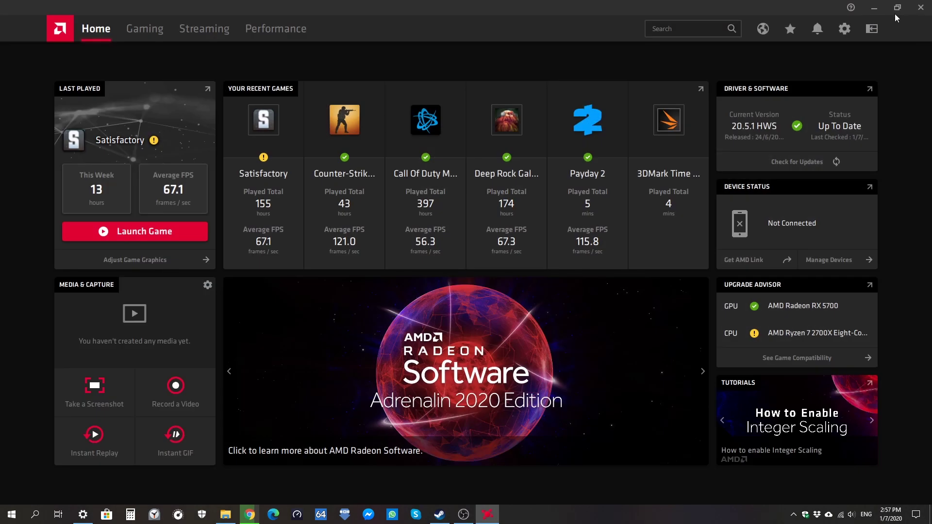
pyautogui.click(874, 8)
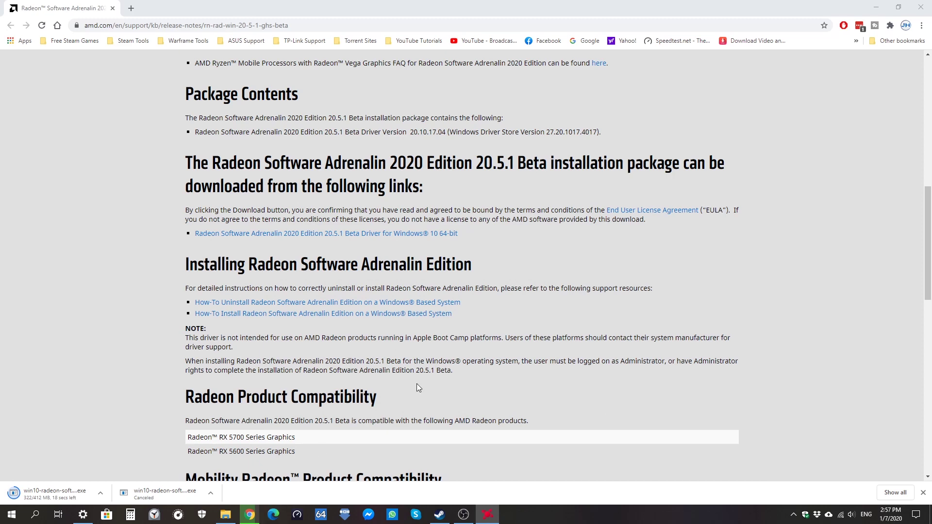
# - Go to System > Display > Graphics settings to show Hardware-accelerated GPU scheduling On
pyautogui.click(83, 514)
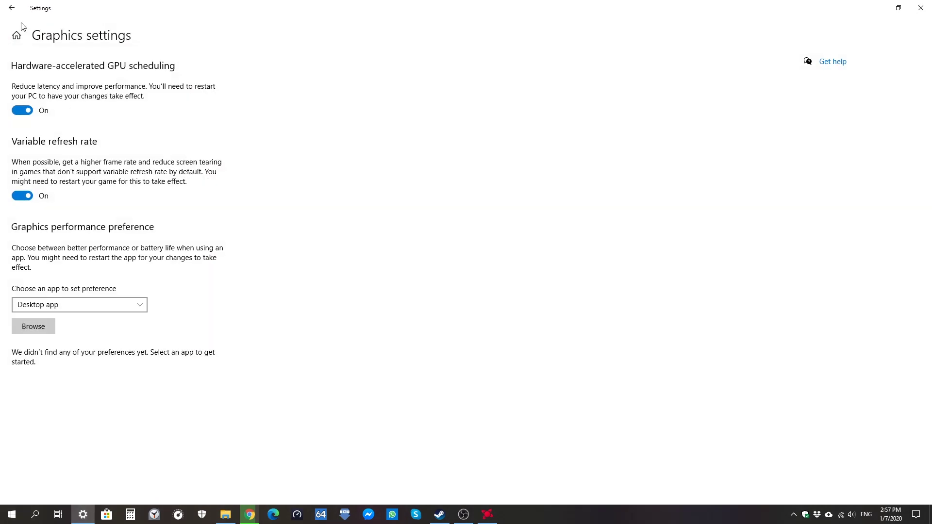
pyautogui.click(16, 35)
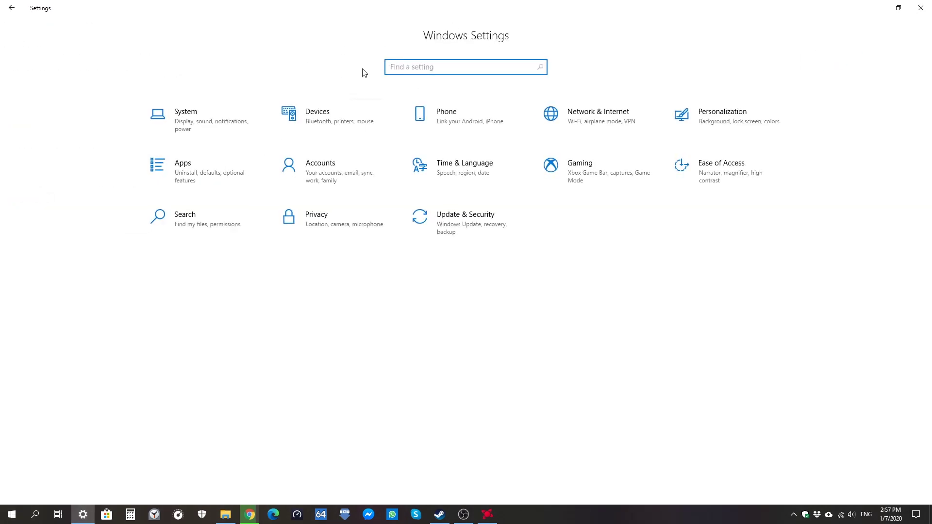
pyautogui.click(231, 109)
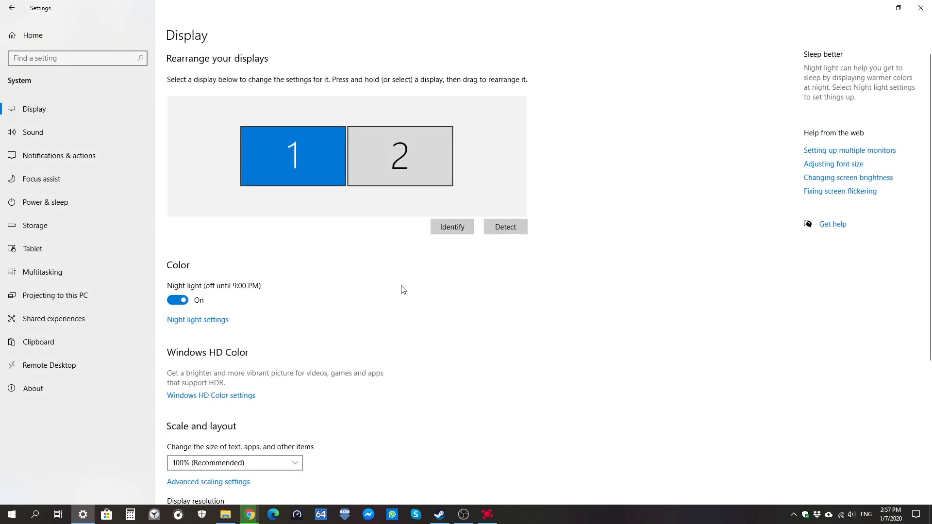
pyautogui.scroll(-5, 408, 291)
pyautogui.click(203, 462)
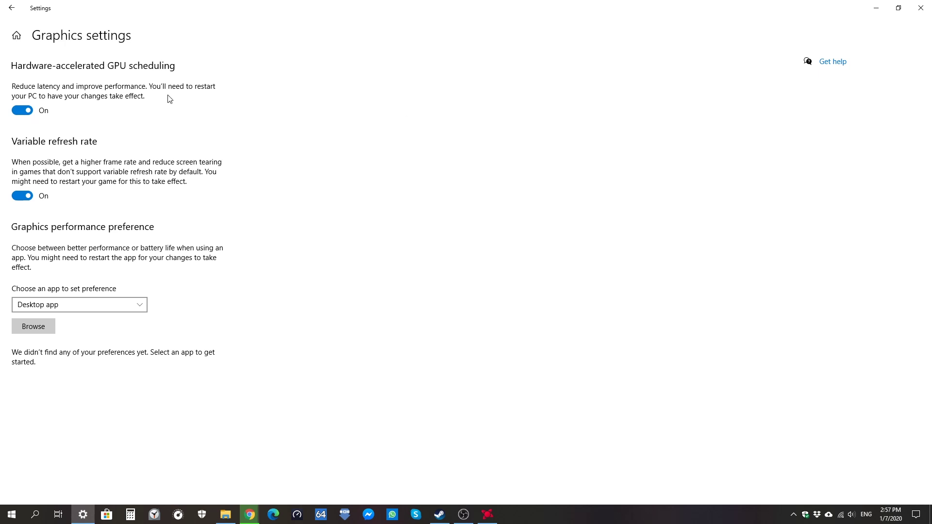
# - Cancel the 20.5.1 driver download in Chrome, then reopen and minimize Settings
pyautogui.click(876, 8)
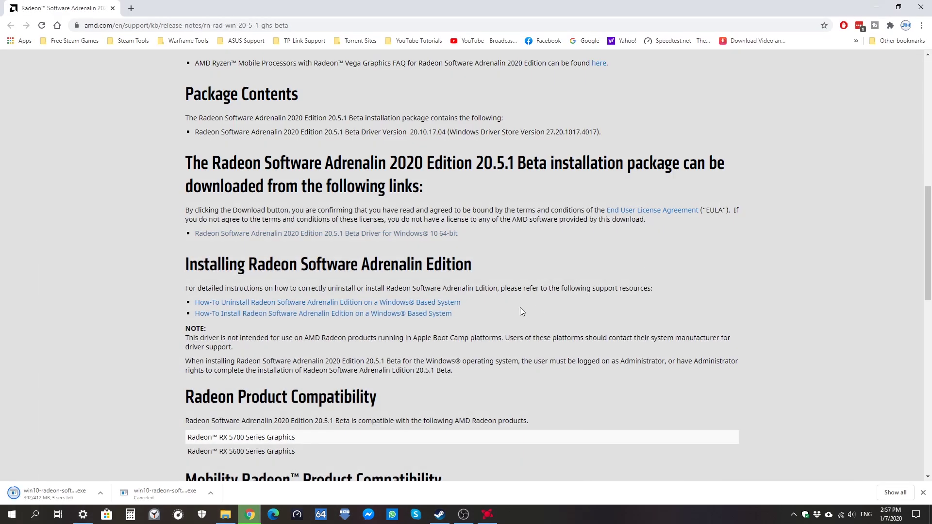
pyautogui.click(101, 493)
pyautogui.click(117, 476)
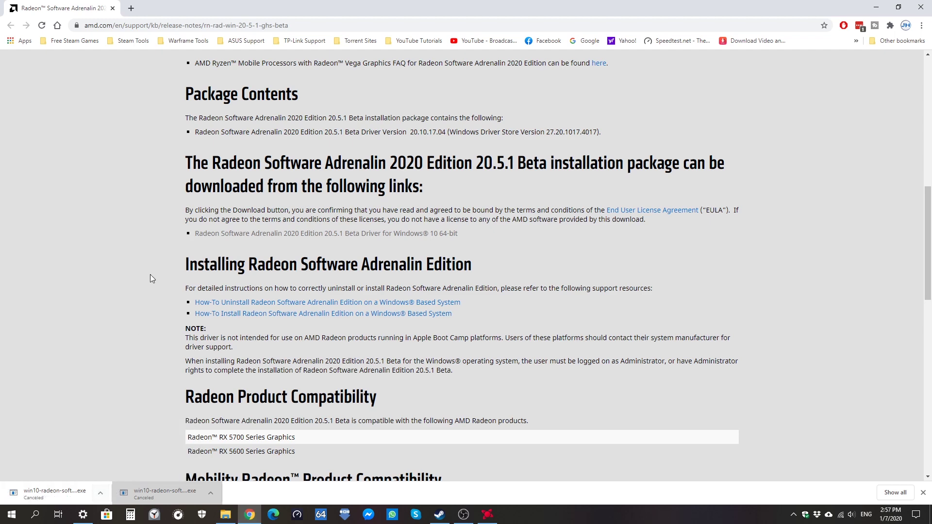
pyautogui.click(83, 515)
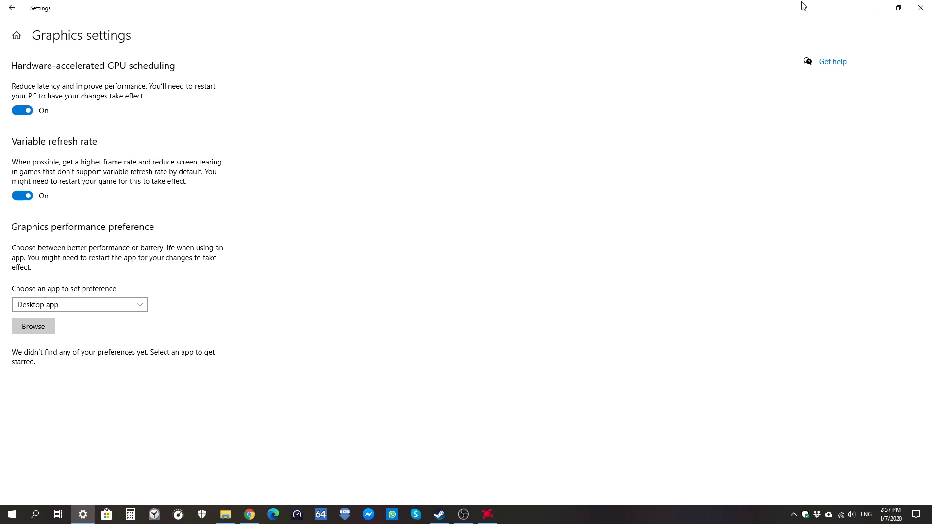
pyautogui.click(876, 6)
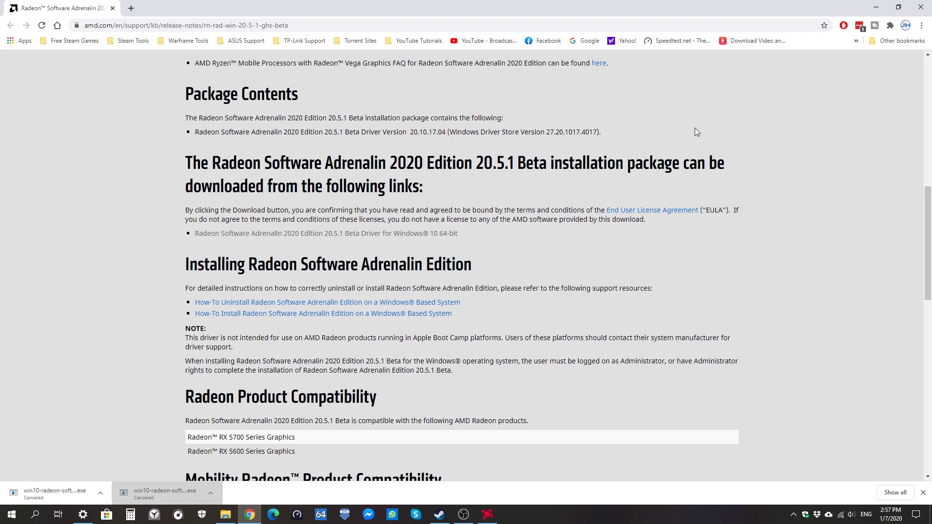
pyautogui.scroll(10, 546, 249)
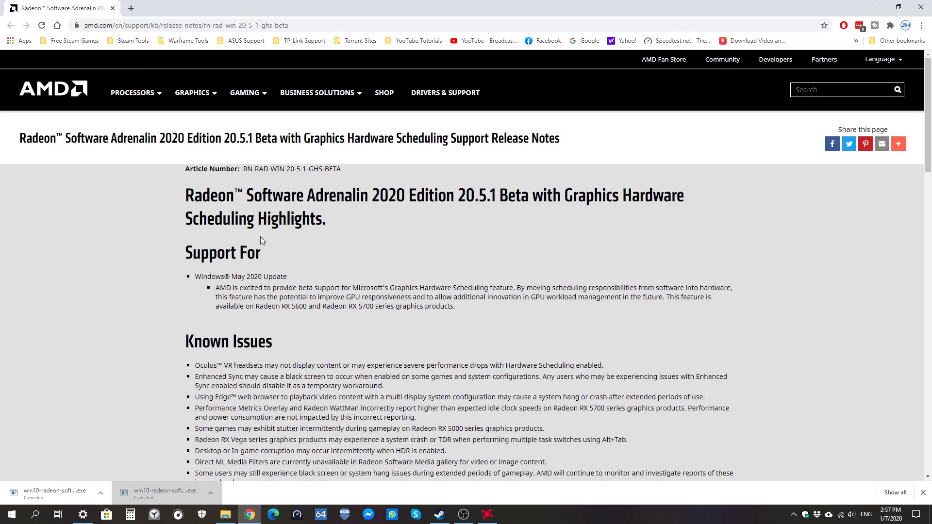